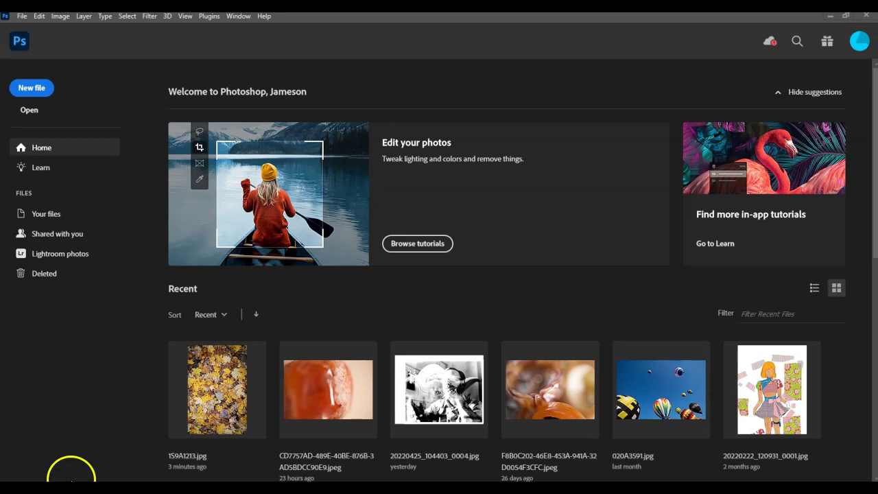
- Compare previews of 1S9A1213.jpg and its twirled copy in the Twirl Effect folder
mouse_move(181, 480)
left_click(181, 457)
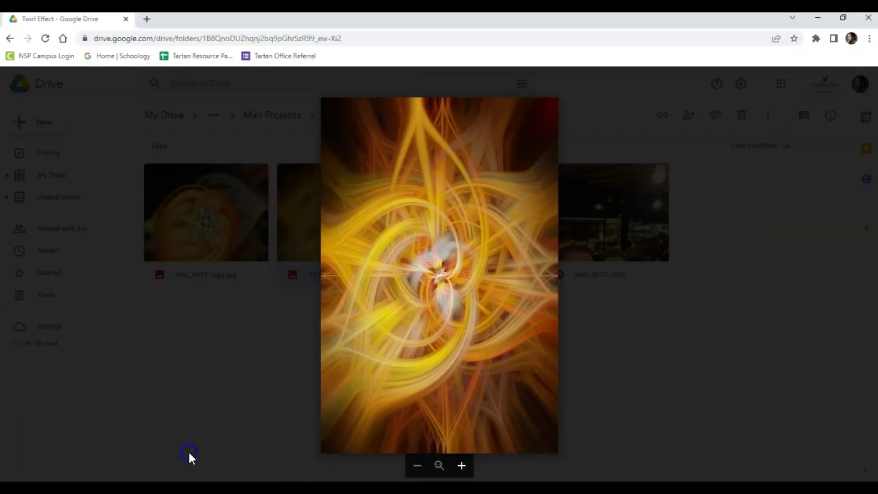
left_click(645, 335)
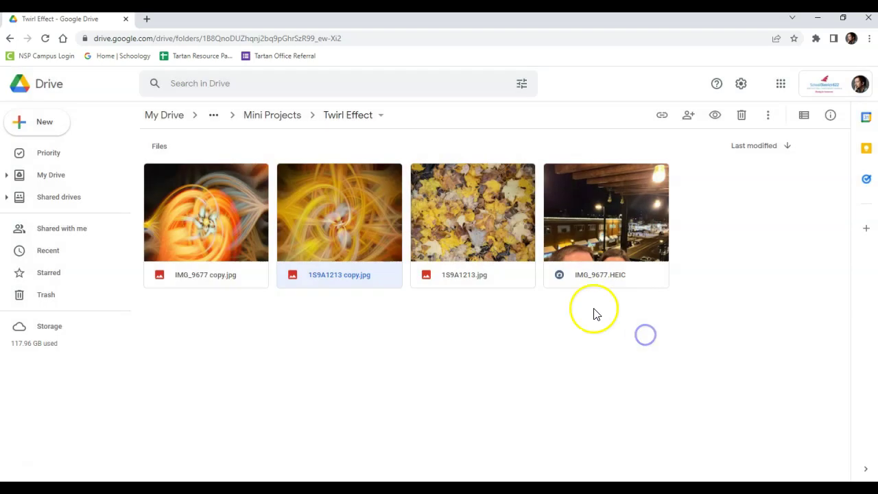
double_click(519, 233)
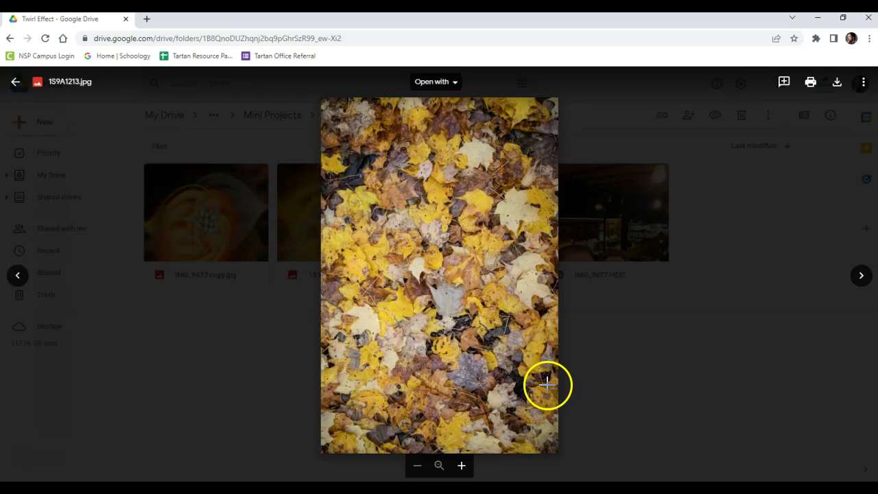
left_click(612, 383)
double_click(349, 235)
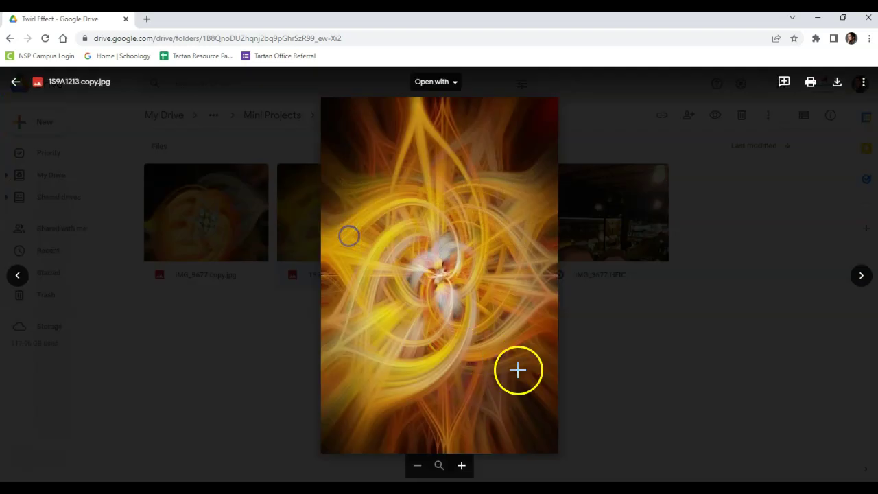
left_click(728, 377)
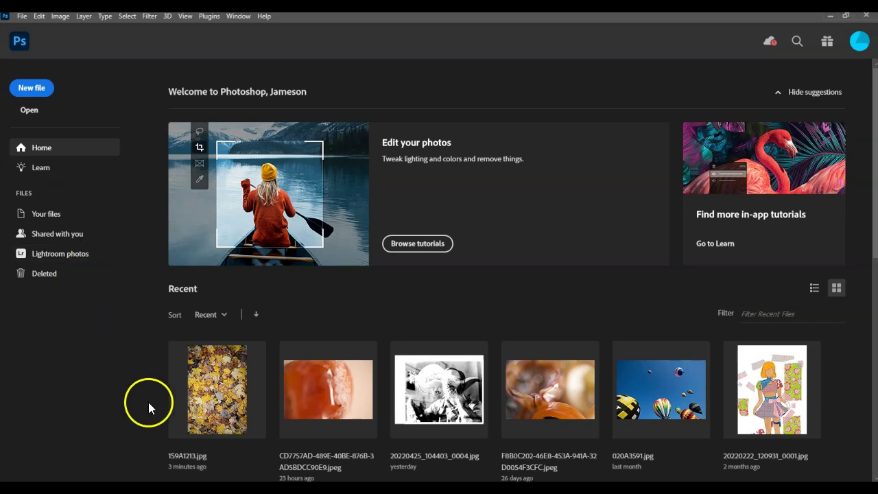
- Open 1S9A1213.jpg from recent files and convert its Background layer into smart object Layer 0
left_click(198, 381)
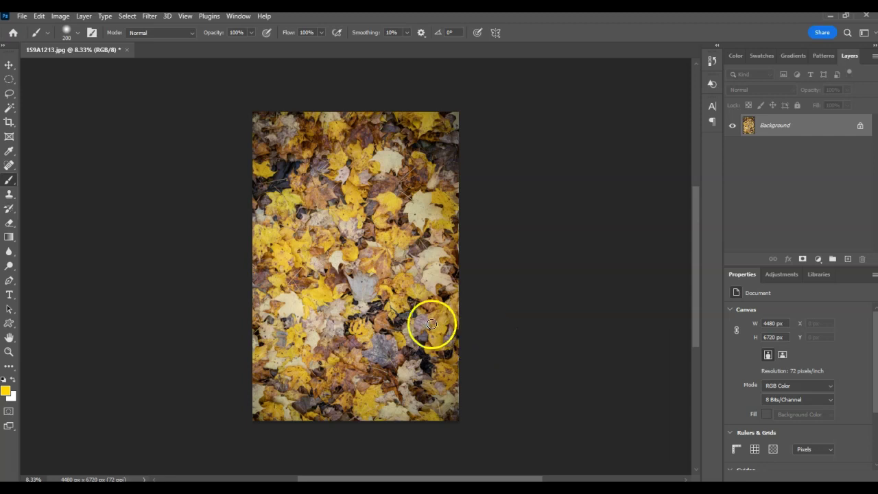
right_click(774, 129)
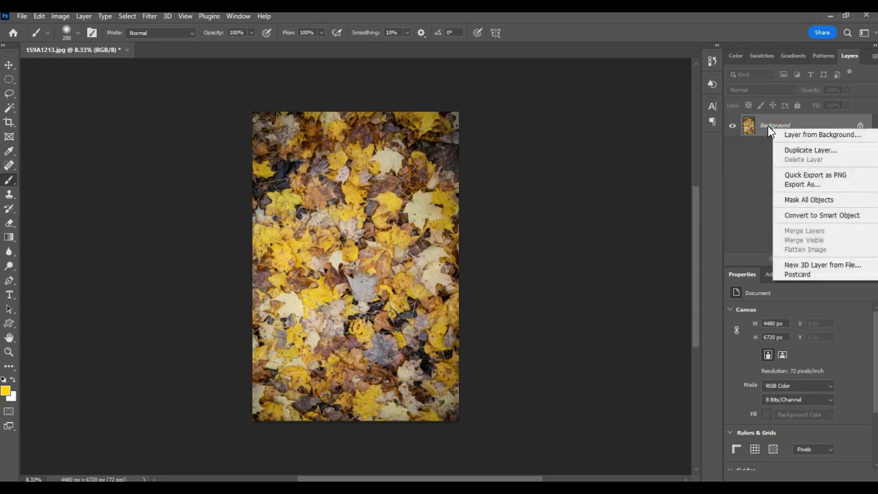
left_click(817, 215)
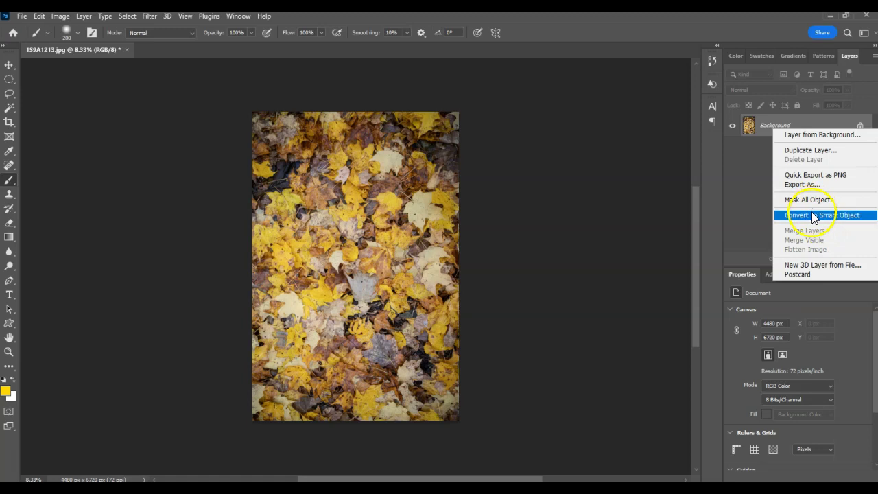
left_click(815, 217)
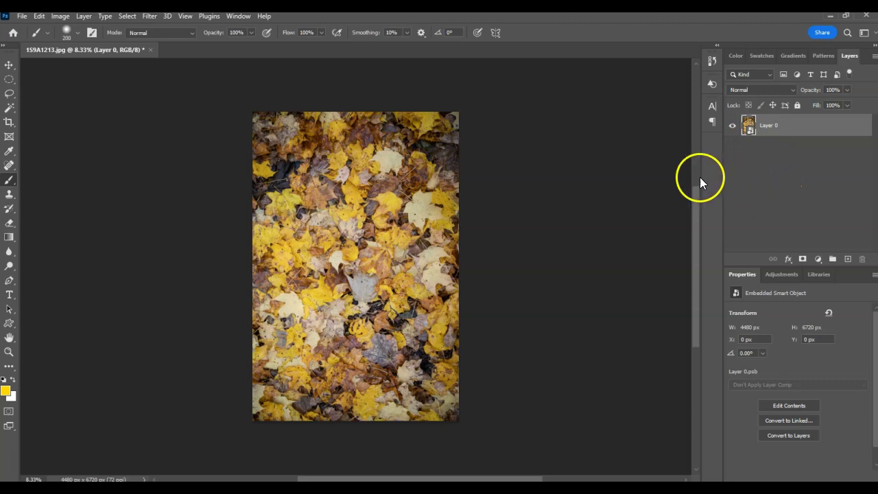
- Apply a Pixelate > Mezzotint smart filter with type Medium Strokes
left_click(149, 16)
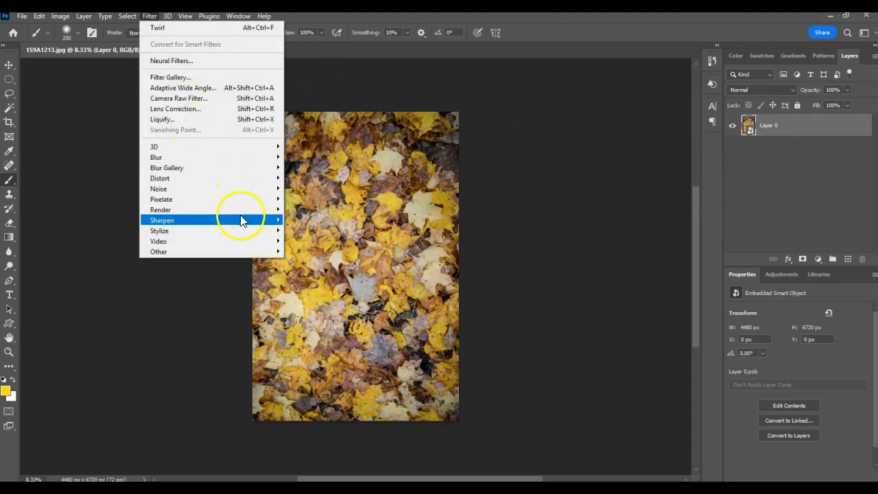
mouse_move(162, 199)
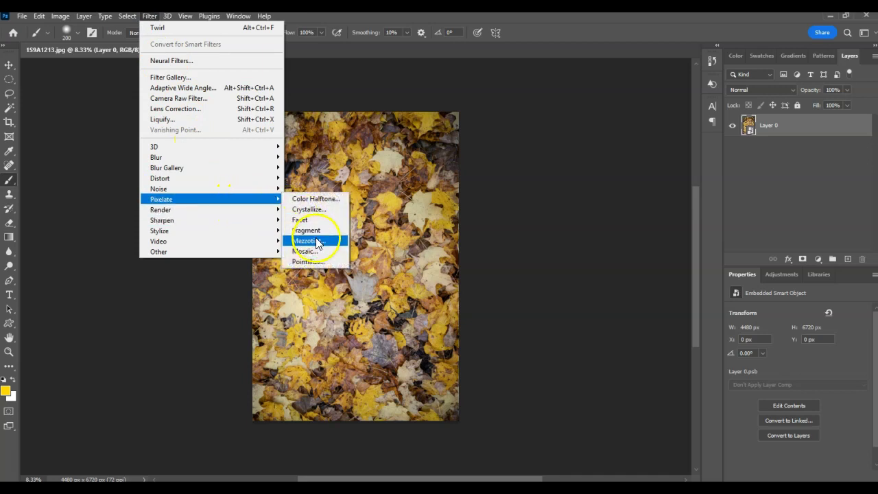
left_click(320, 241)
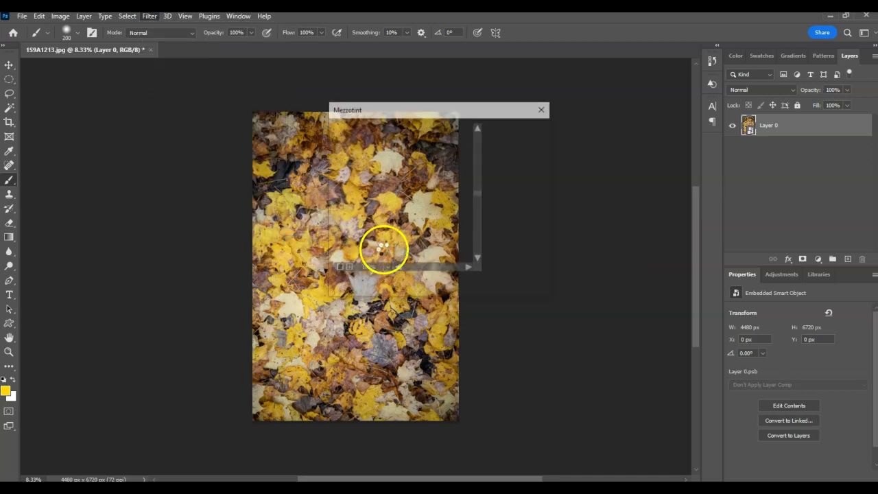
left_click(378, 285)
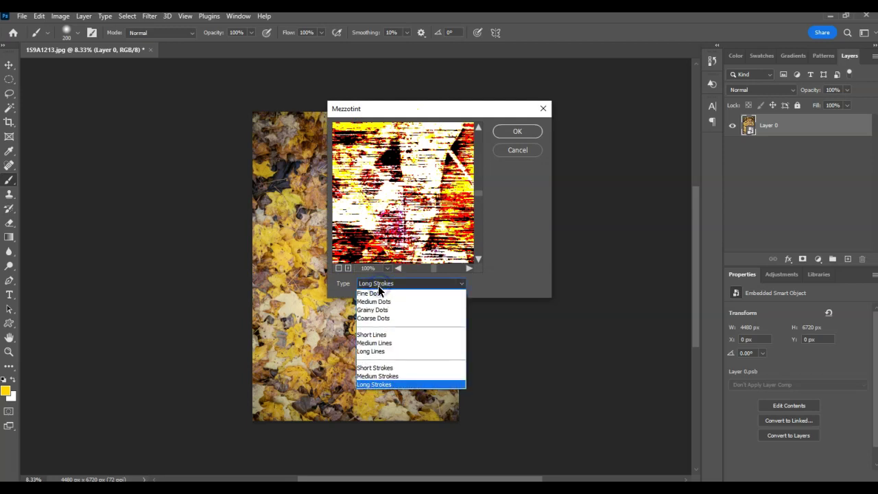
left_click(378, 376)
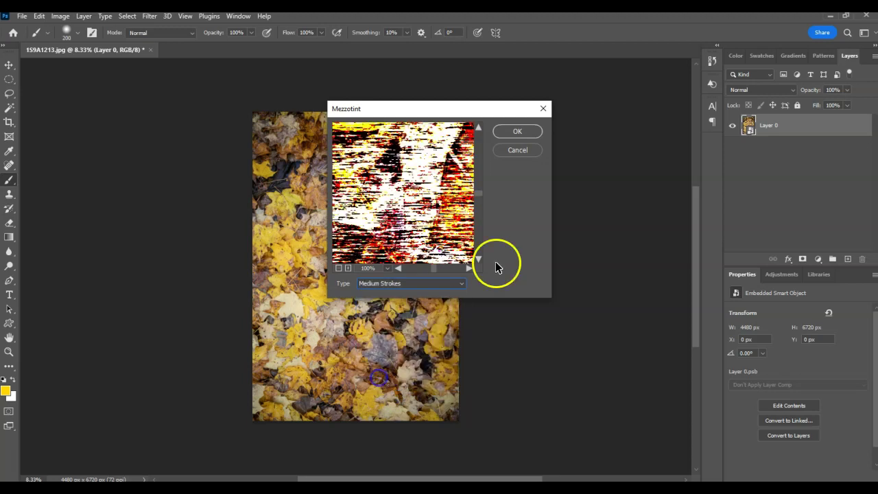
left_click(513, 132)
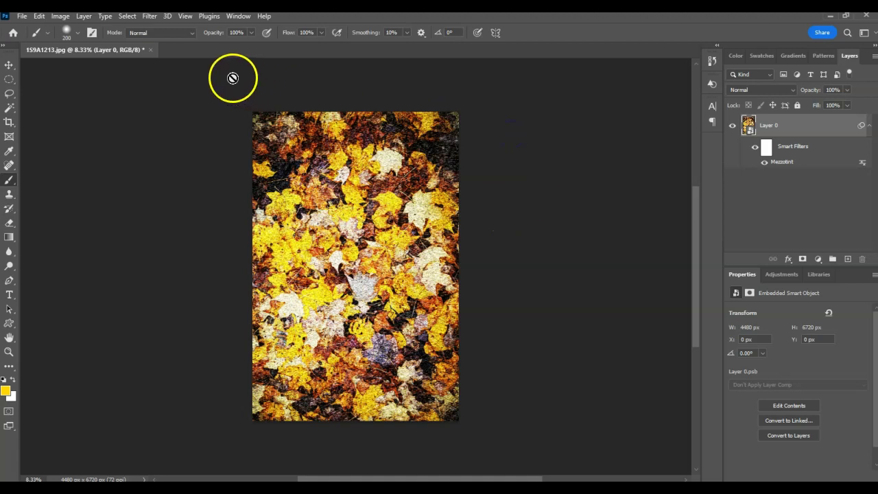
- Add a Radial Blur smart filter with amount 100 and the Zoom blur method
left_click(155, 16)
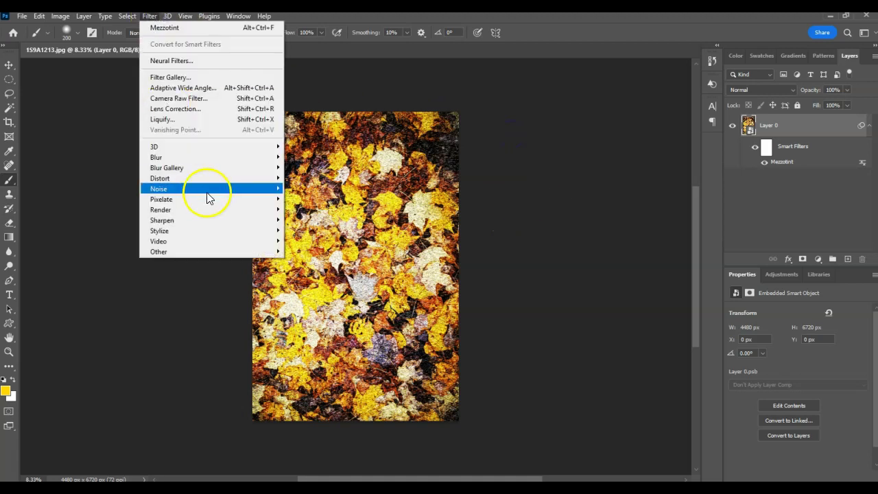
mouse_move(206, 157)
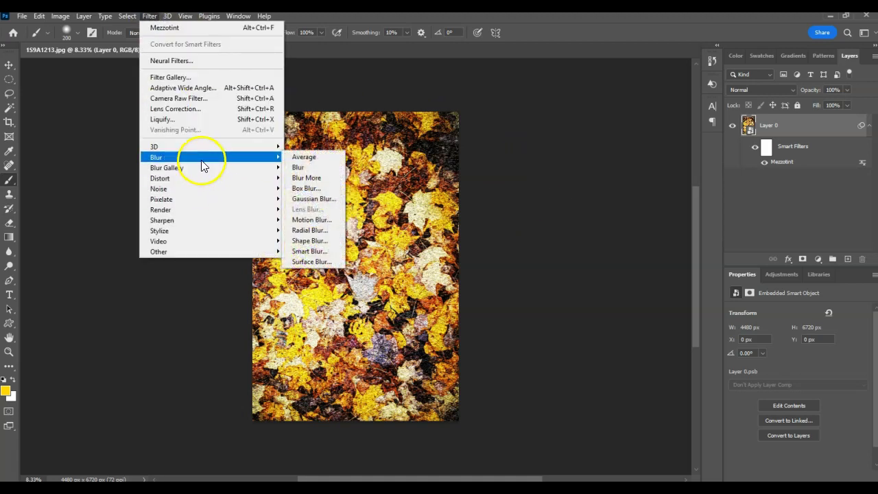
left_click(317, 233)
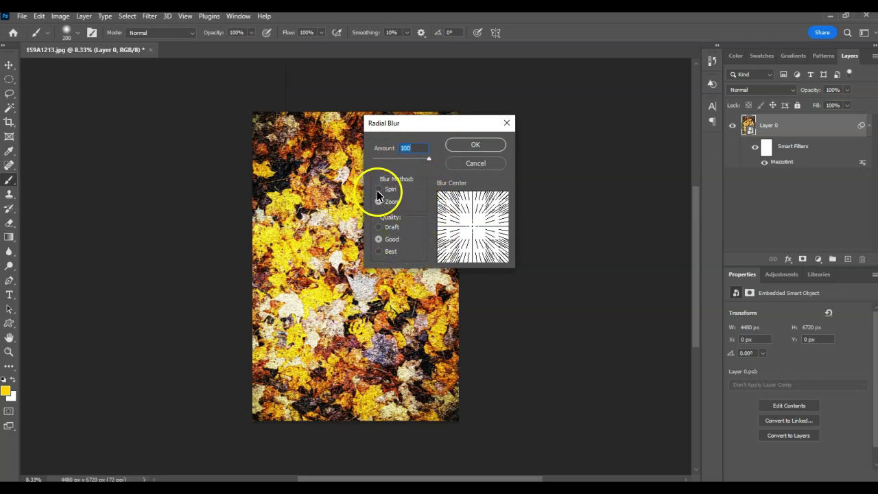
left_click(378, 201)
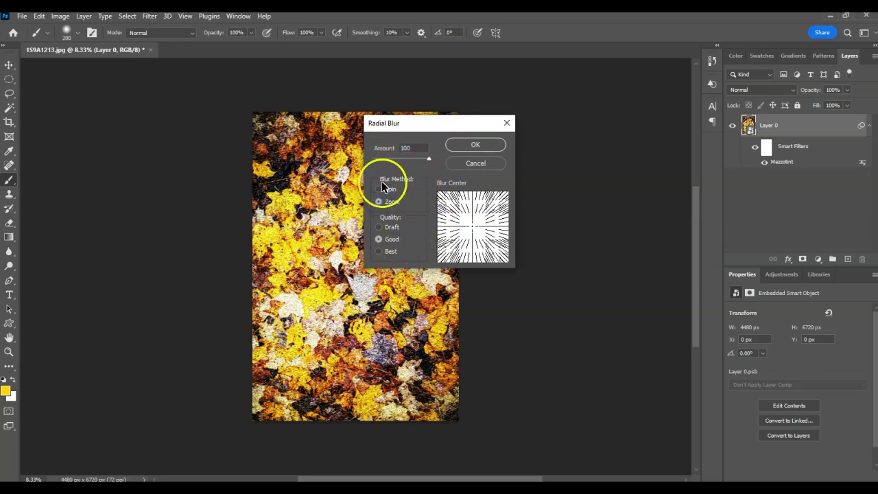
left_click(460, 147)
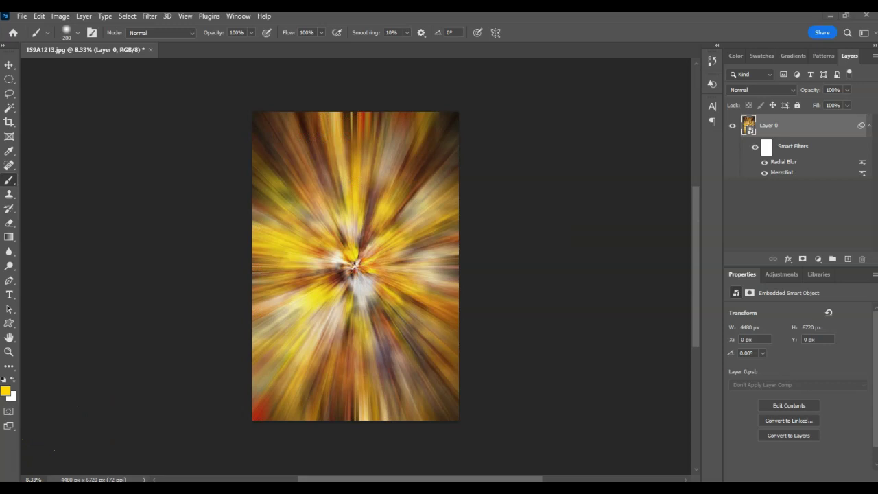
- Repeat the Zoom Radial Blur at amount 100 as a second smart filter
left_click(154, 18)
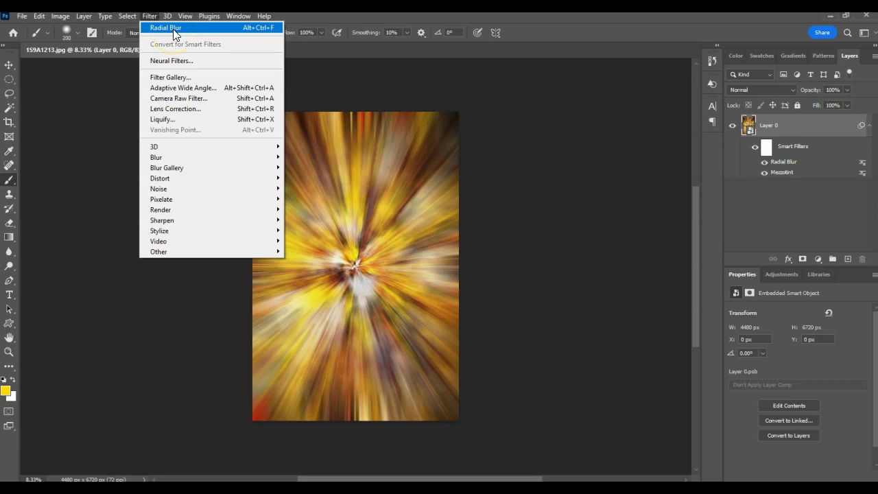
left_click(173, 29)
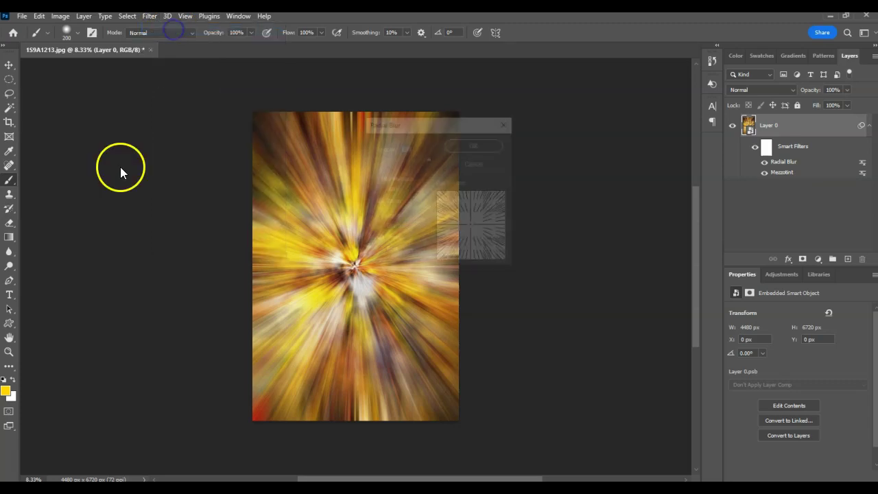
left_click(464, 146)
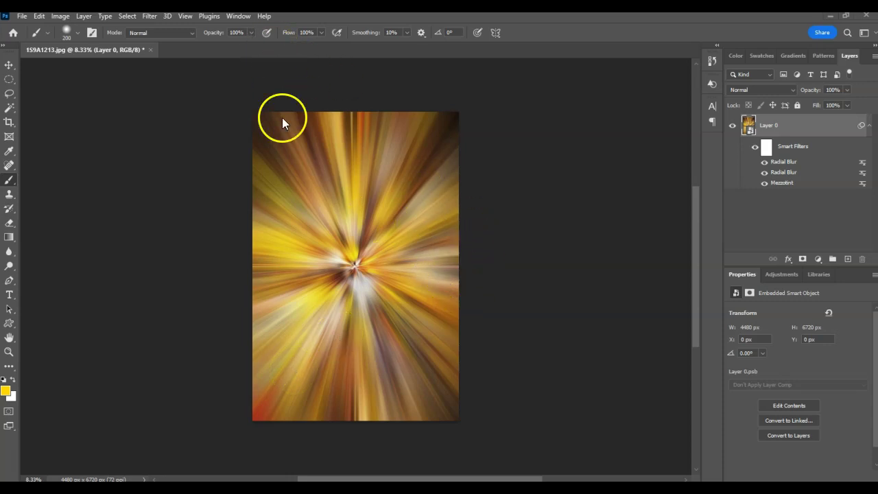
- Add a Distort > Twirl smart filter with an angle of about 257
left_click(147, 16)
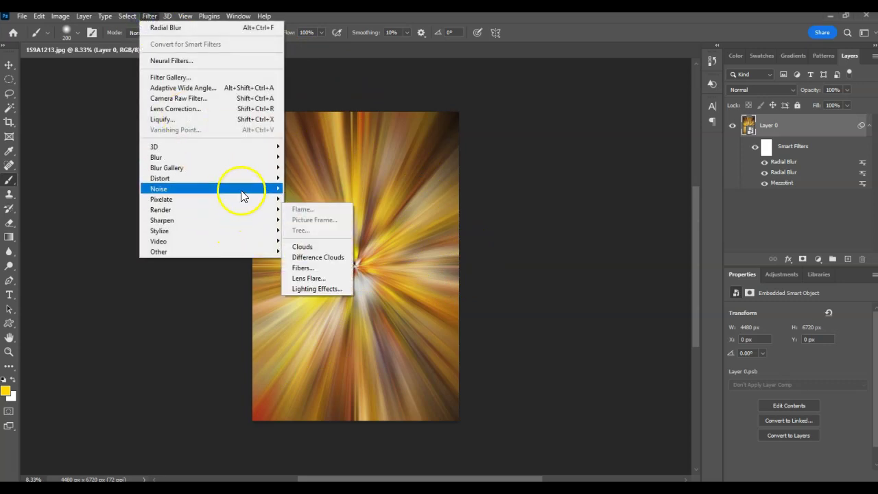
mouse_move(160, 178)
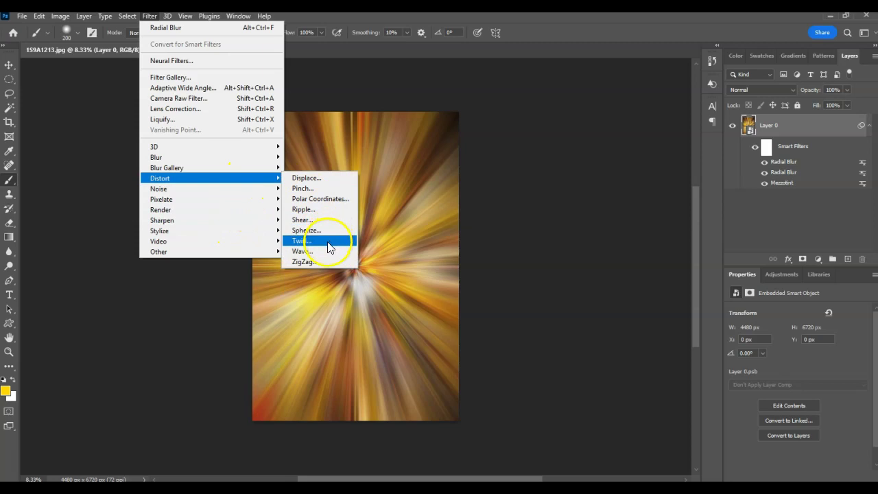
left_click(304, 242)
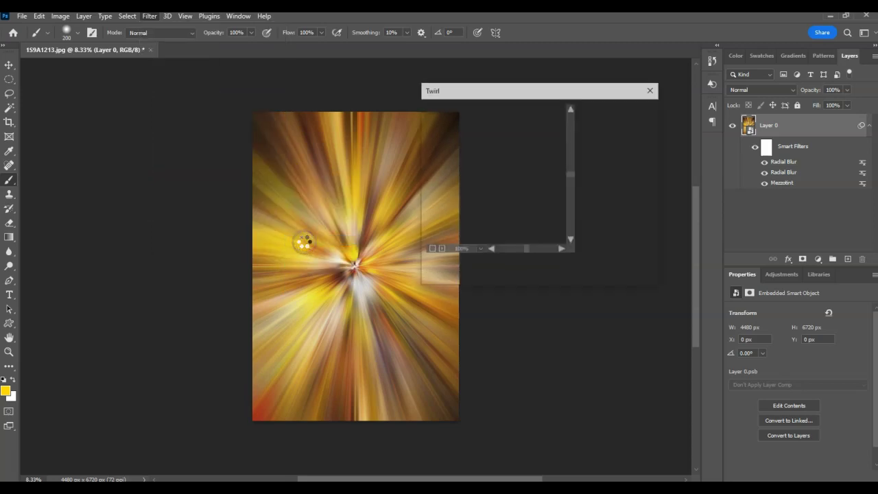
left_click(514, 274)
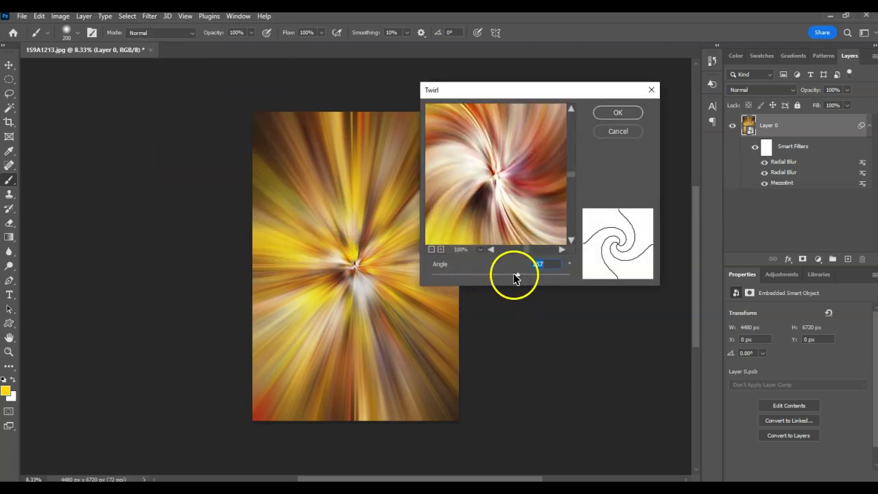
double_click(549, 264)
left_click(520, 275)
left_click(615, 114)
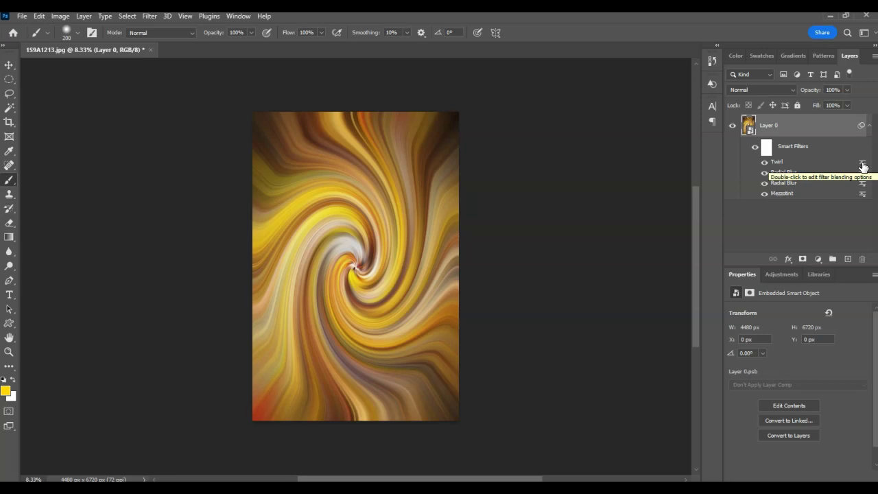
- Set the Twirl smart filter's blending mode to Lighten
double_click(862, 167)
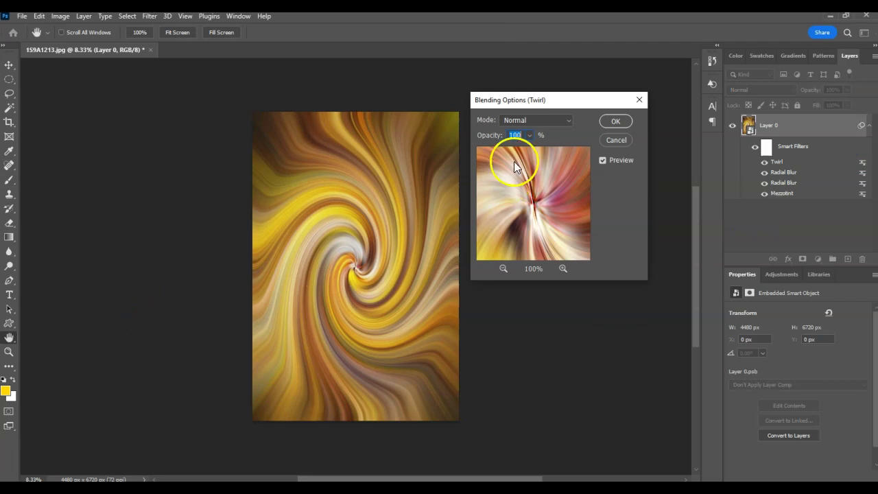
left_click(568, 121)
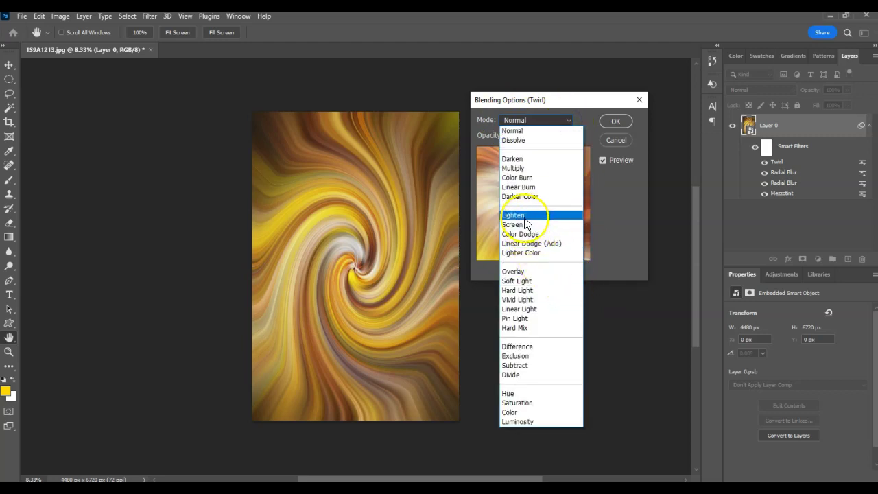
left_click(525, 217)
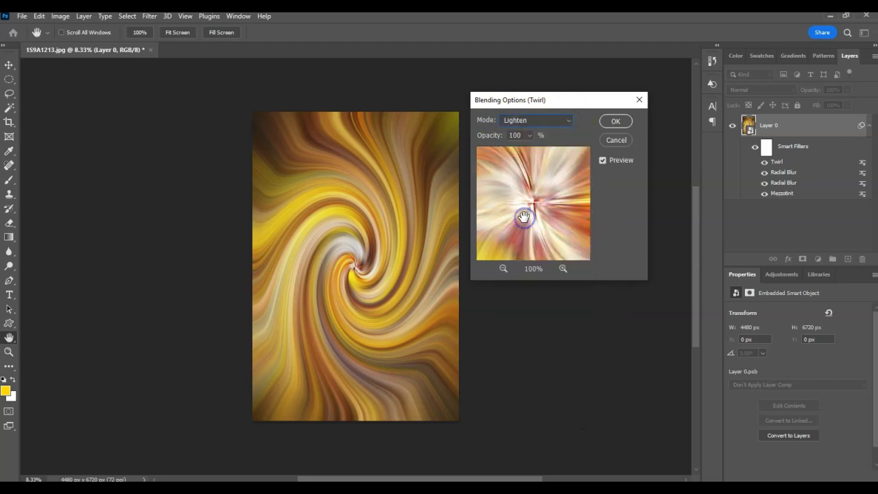
left_click(617, 121)
key("b")
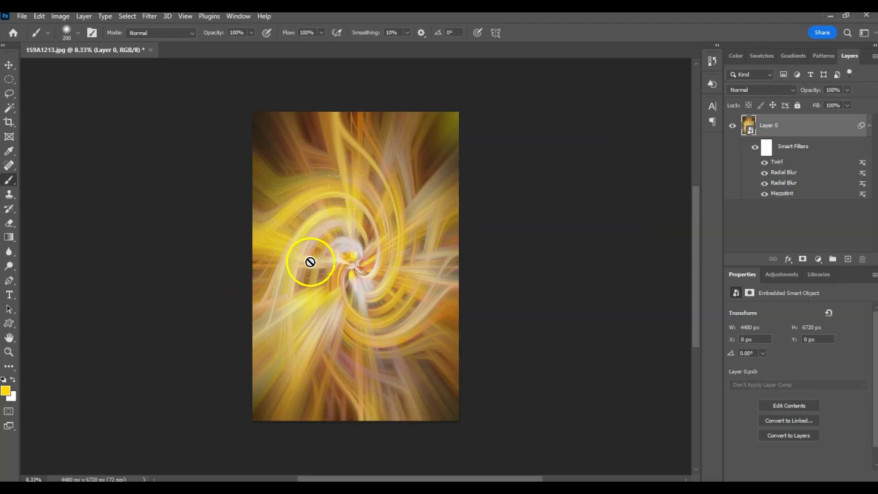
- Add a second Twirl smart filter with a strong negative angle
left_click(149, 16)
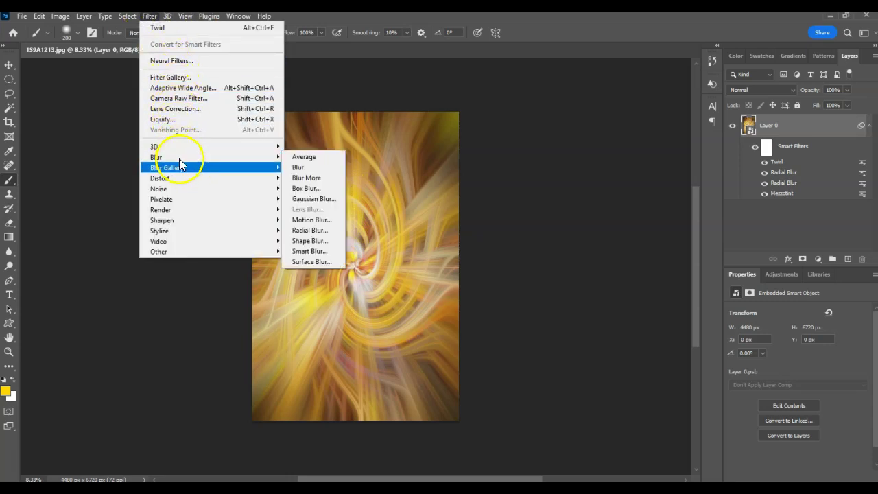
mouse_move(160, 178)
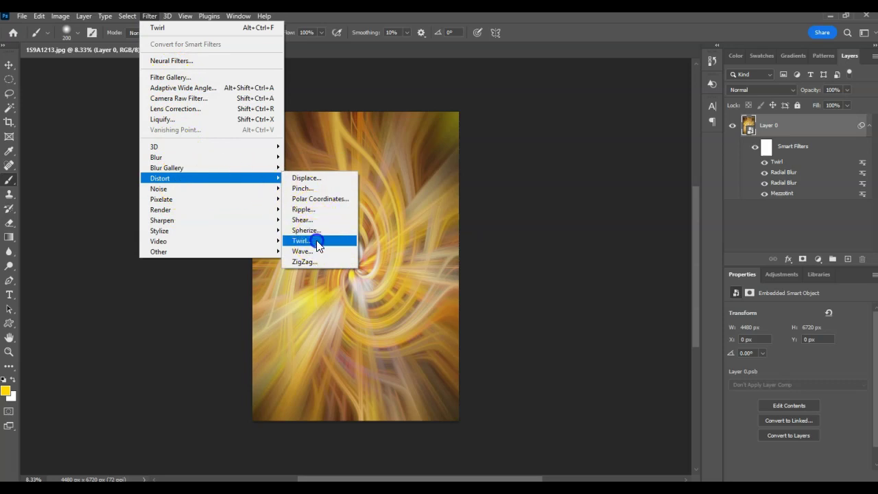
left_click(317, 244)
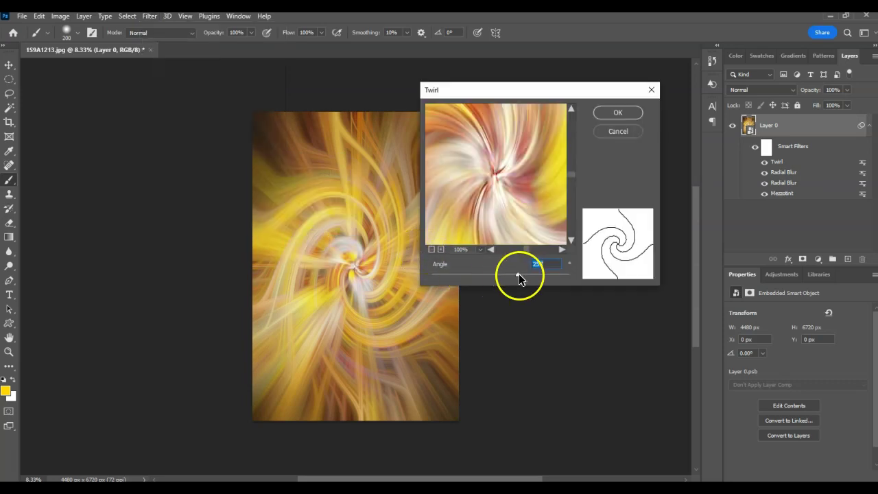
left_click_drag(517, 275, 483, 280)
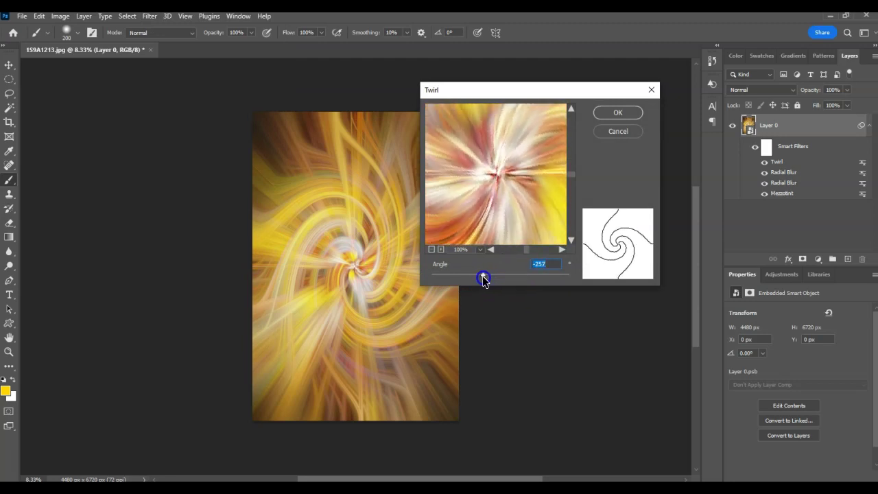
left_click(618, 114)
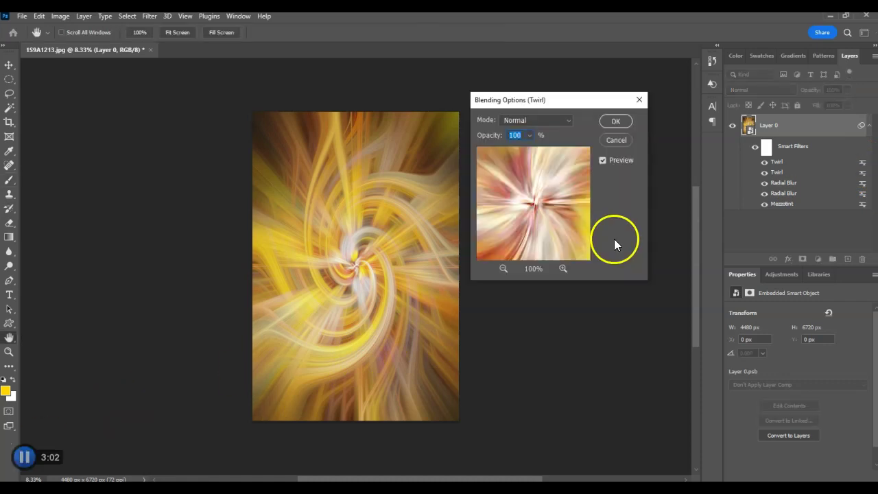
- Choose Lighten as the new Twirl filter's blending mode and confirm
left_click(568, 120)
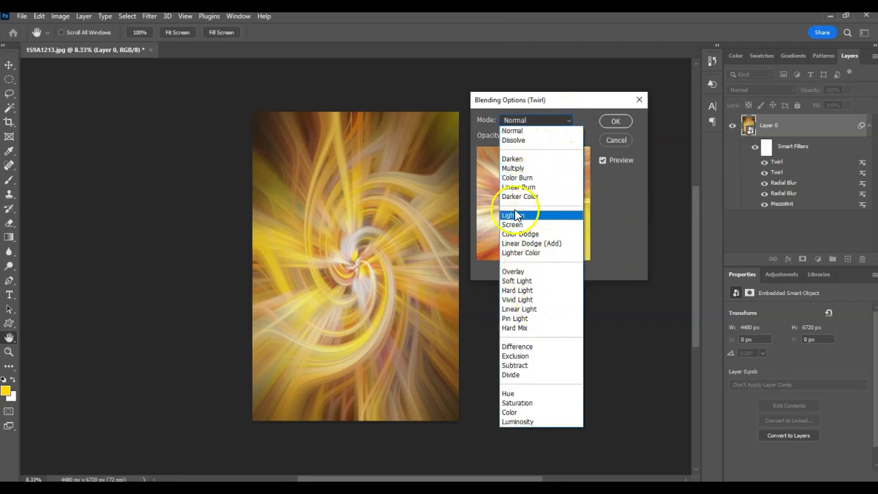
left_click(516, 216)
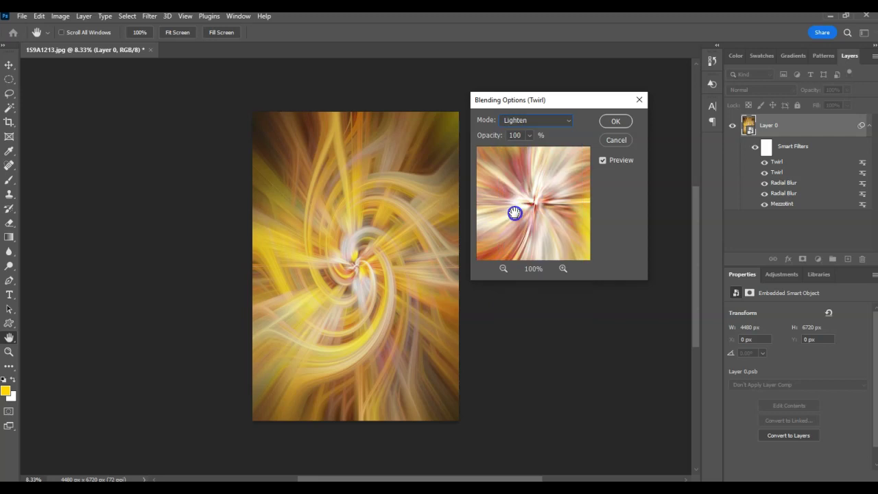
left_click(619, 121)
key("b")
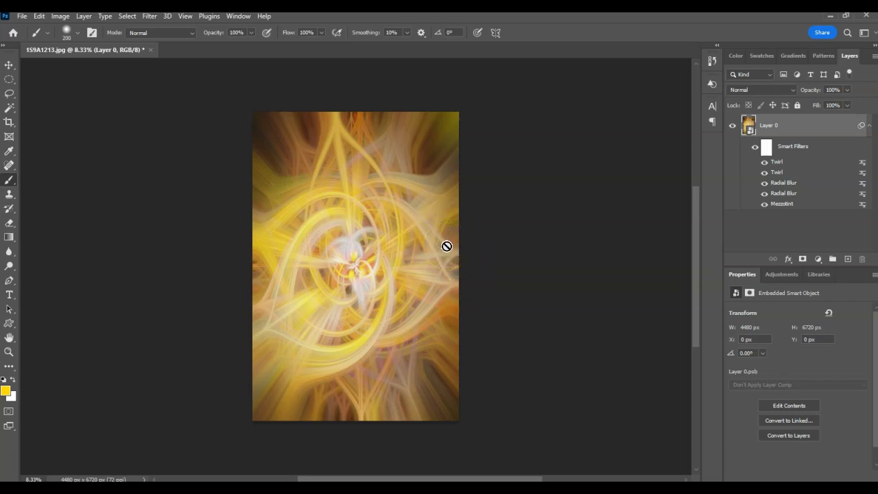
- Add a Levels adjustment layer with black input 39 and midtones 0.67
left_click(819, 261)
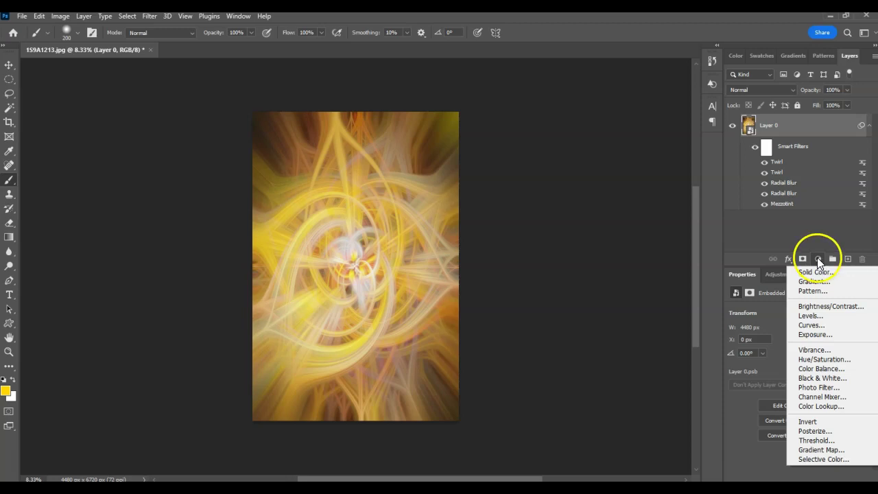
left_click(815, 318)
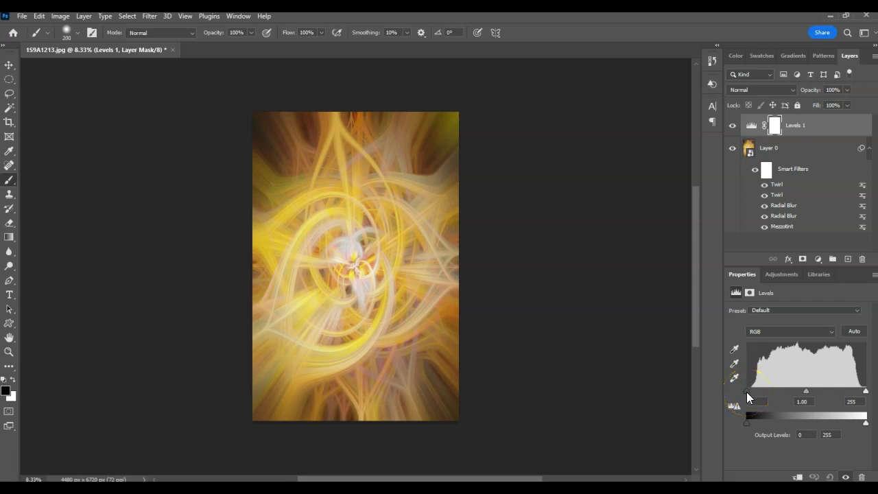
left_click_drag(747, 391, 759, 394)
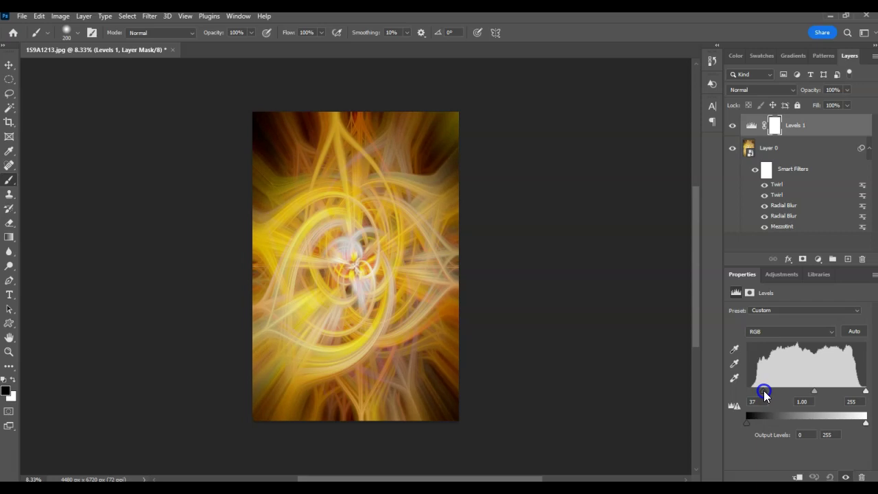
left_click_drag(765, 388, 766, 388)
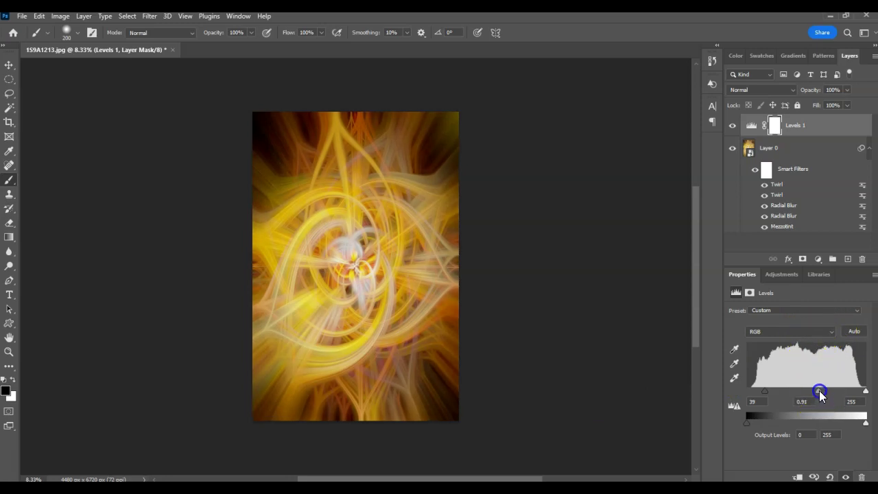
left_click_drag(819, 390, 828, 389)
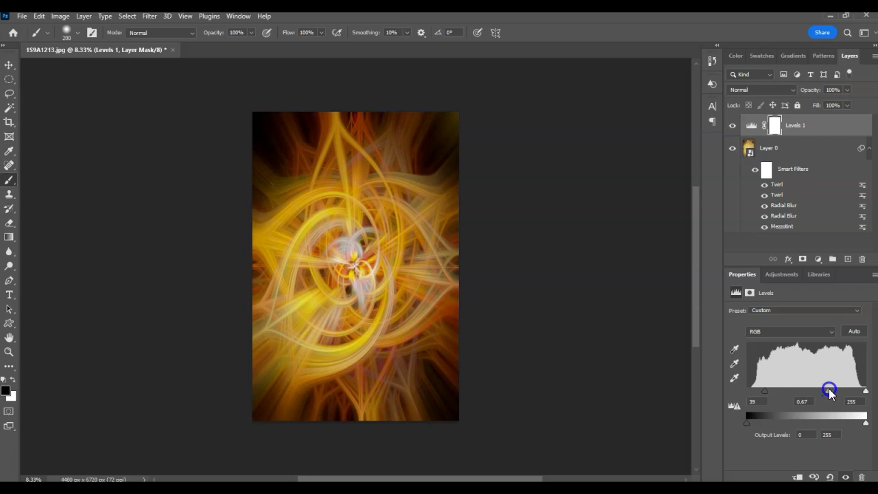
left_click_drag(367, 273, 354, 265)
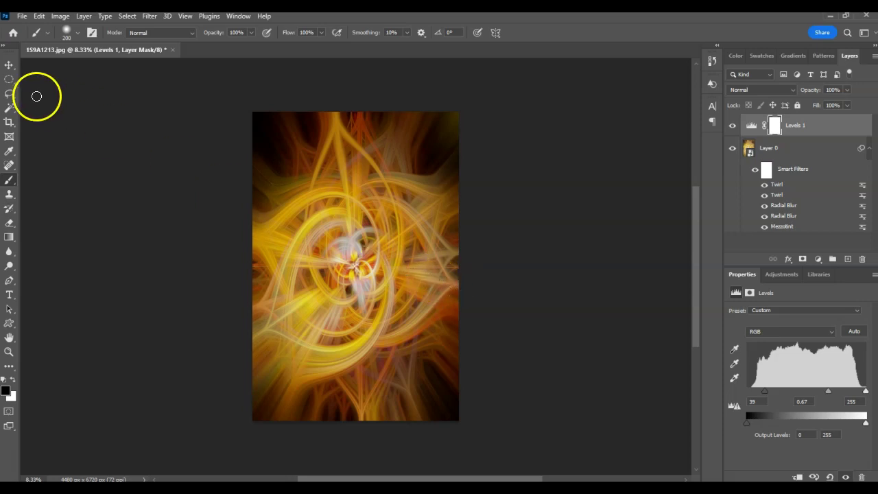
- Crop away the left and top edges around the swirl's bright center, leaving a 3282 × 5040 px portrait
left_click(10, 121)
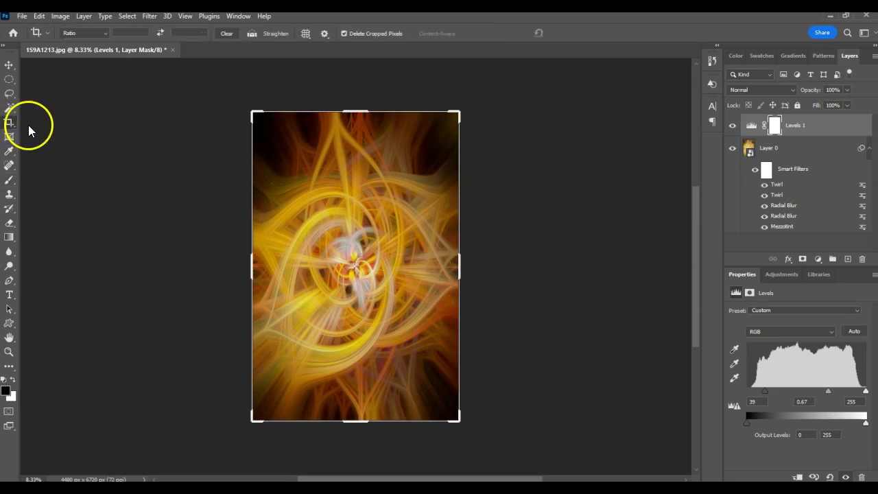
left_click_drag(254, 112, 280, 148)
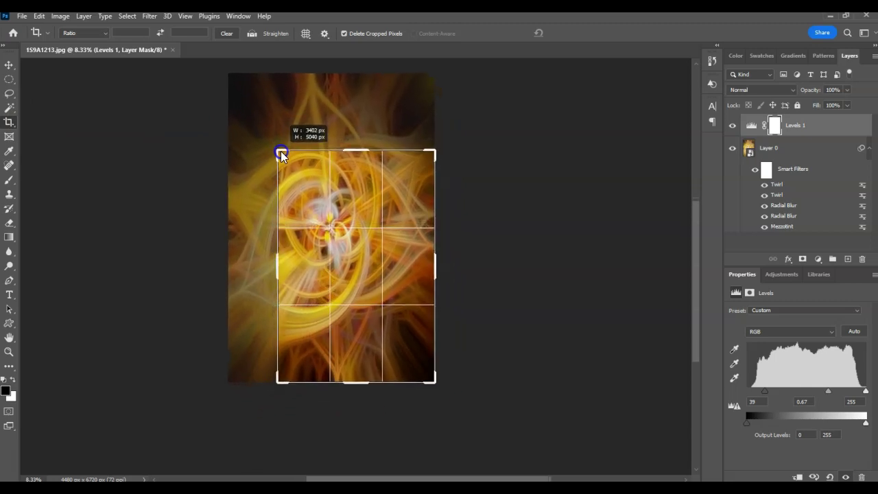
left_click_drag(279, 148, 280, 151)
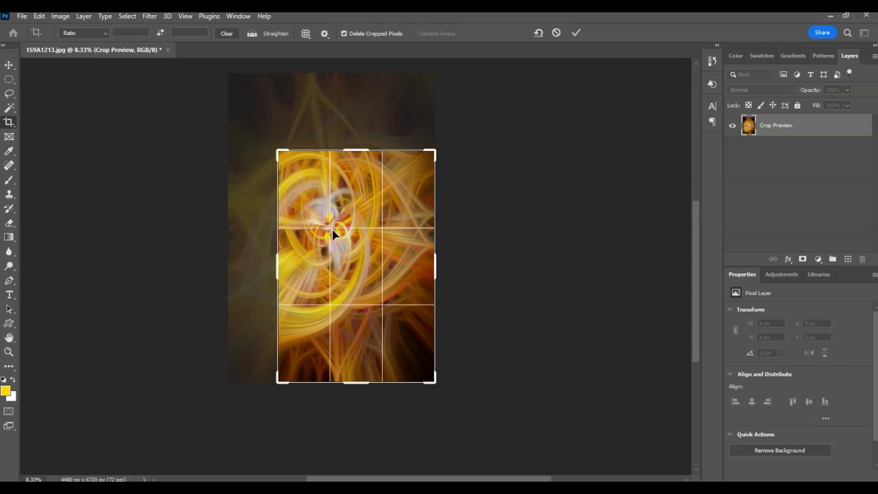
left_click_drag(333, 231, 382, 229)
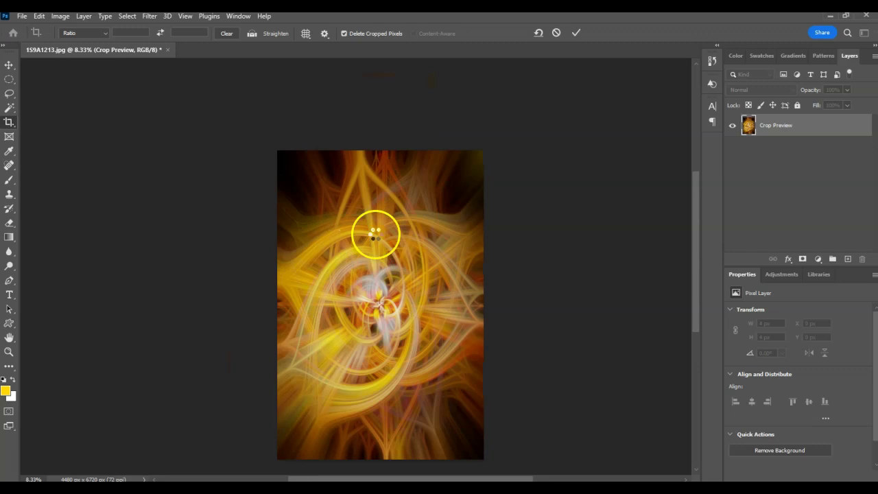
key("Return")
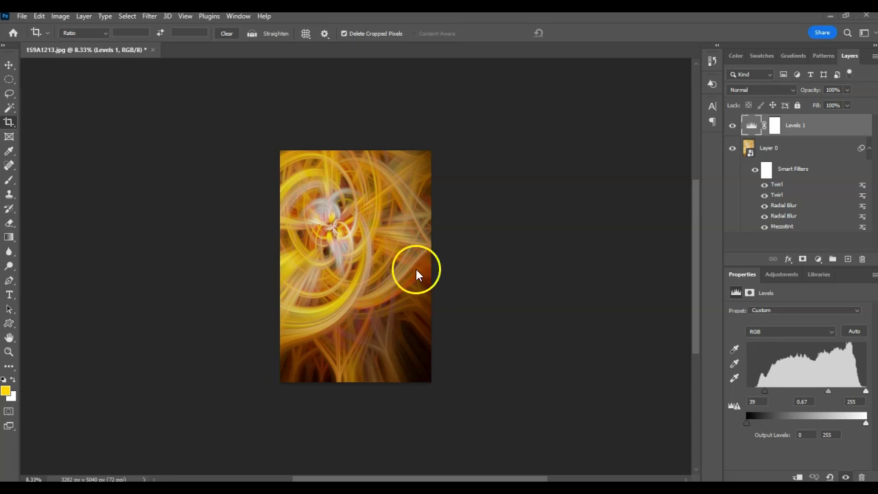
- Rotate the image 90° clockwise into a 5040 × 3282 px landscape and zoom in
left_click(91, 19)
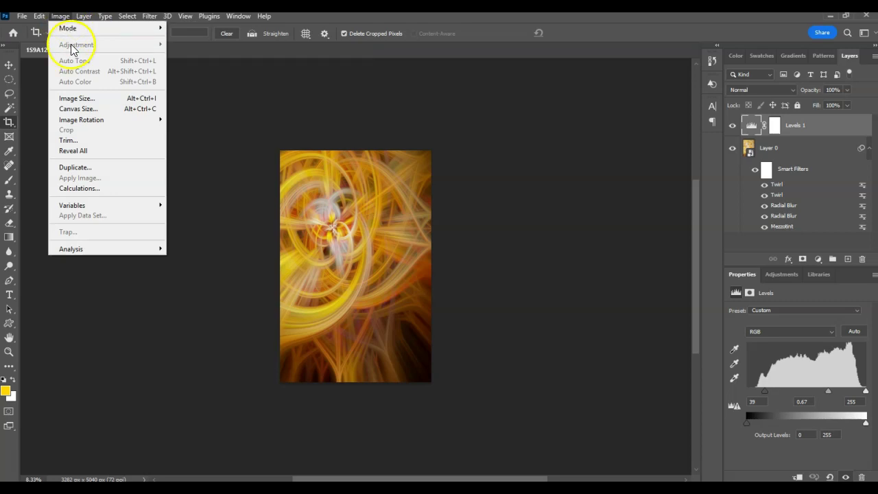
mouse_move(81, 119)
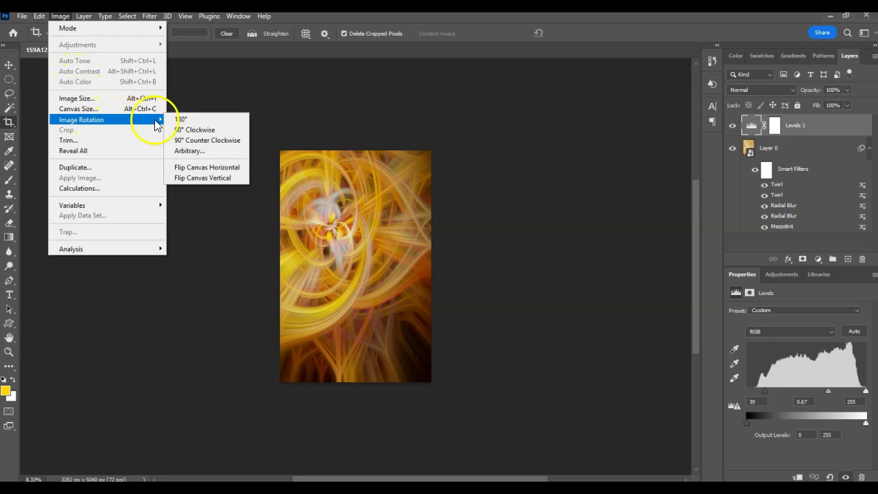
left_click(201, 129)
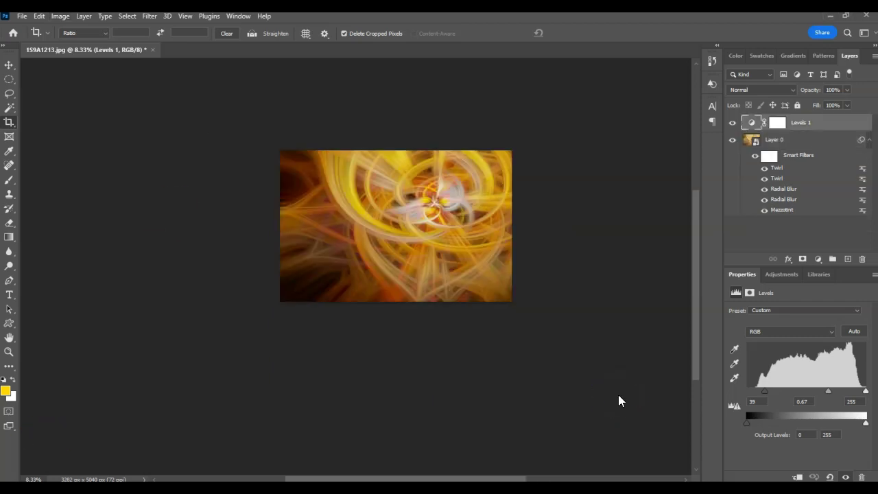
key("ctrl+plus")
key("ctrl+plus")
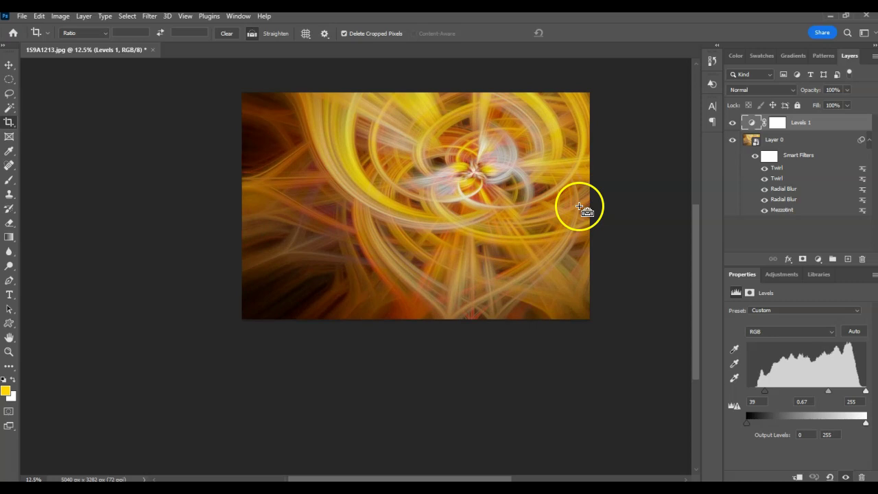
left_click_drag(438, 304, 374, 366)
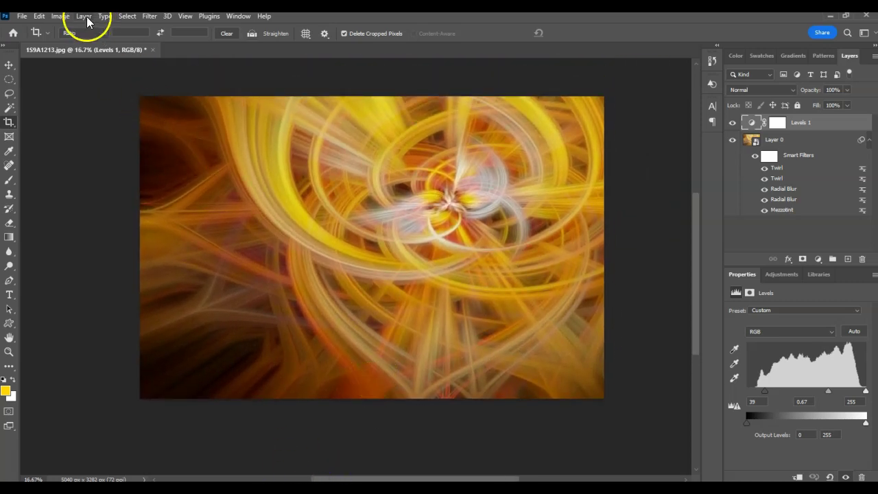
- Save a JPEG copy named '1S9A1213 copy' to the Desktop
left_click(26, 19)
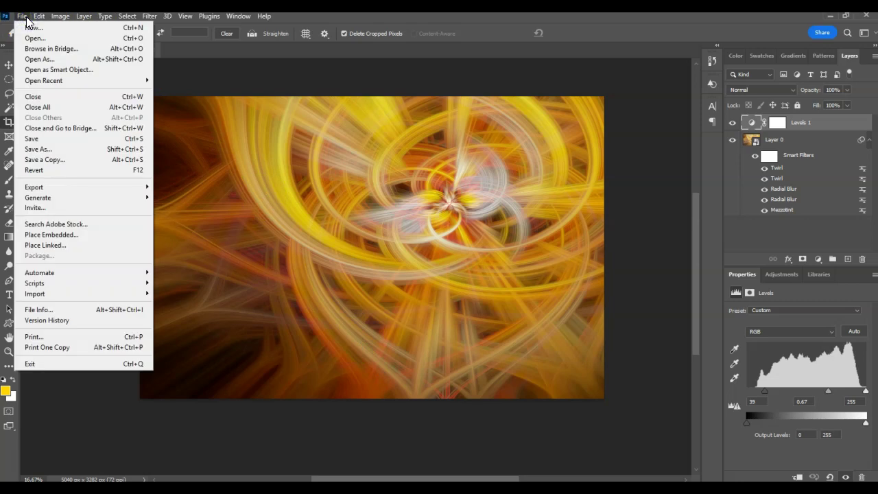
left_click(56, 159)
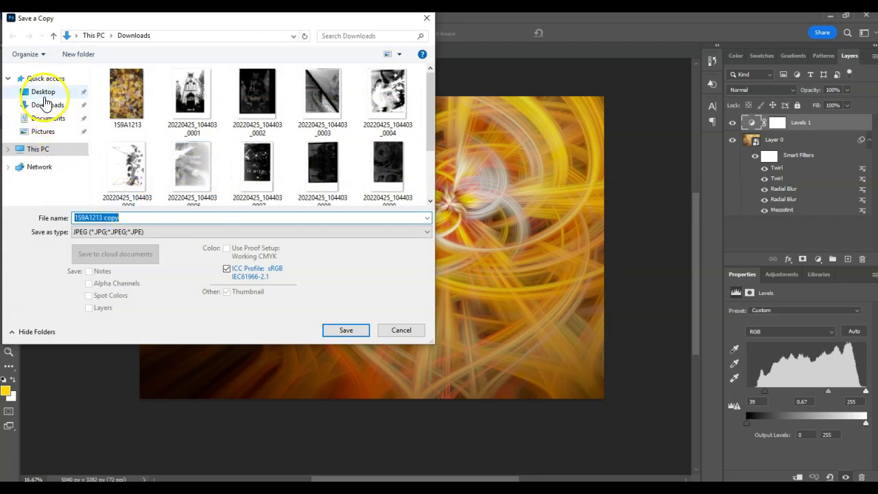
left_click(46, 92)
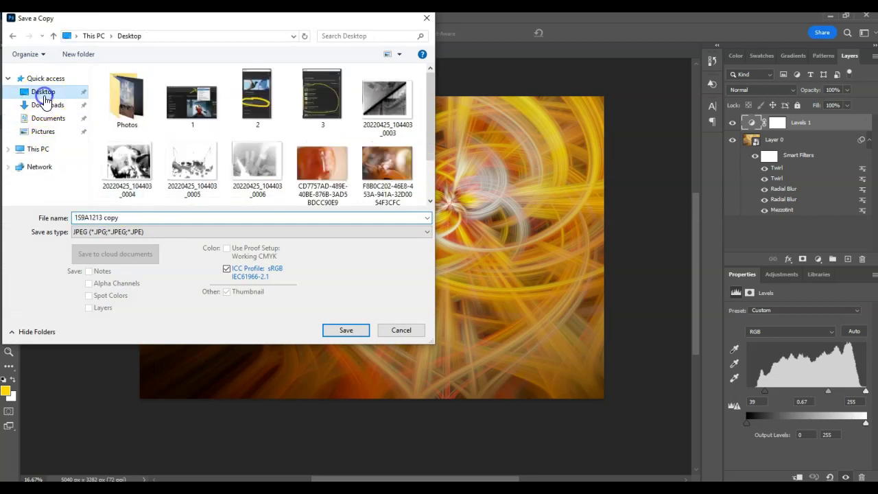
left_click(146, 232)
left_click(146, 232)
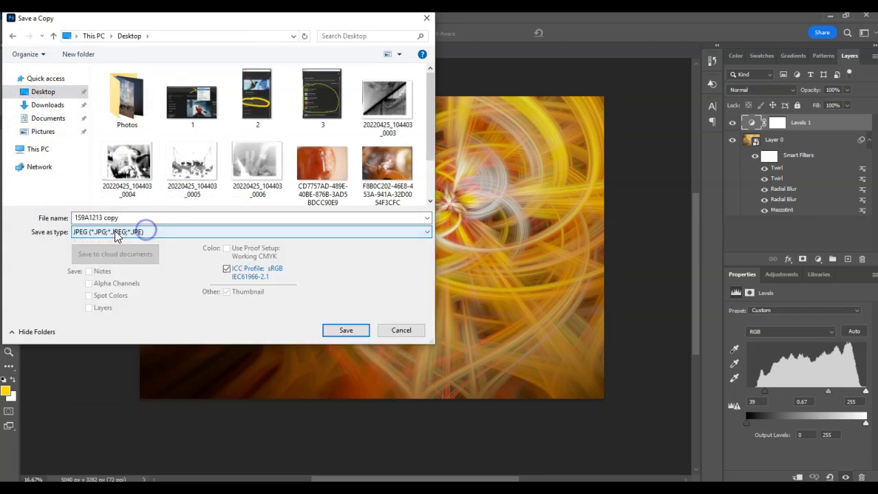
left_click(331, 332)
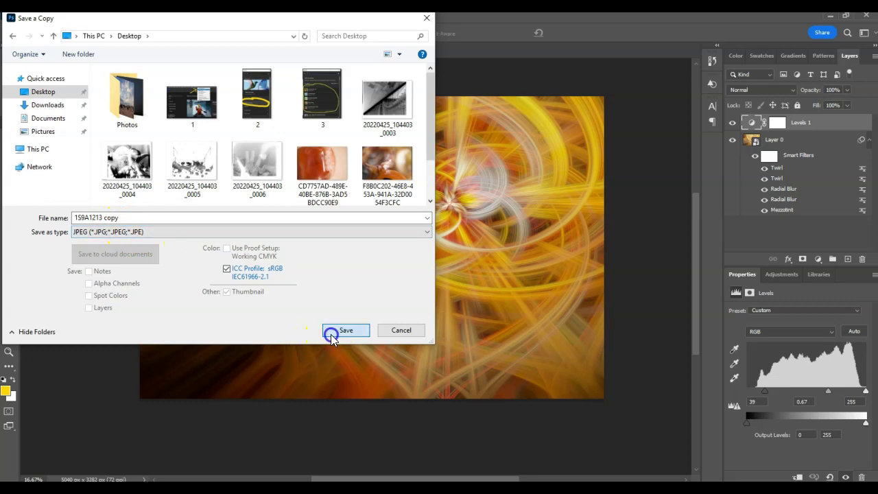